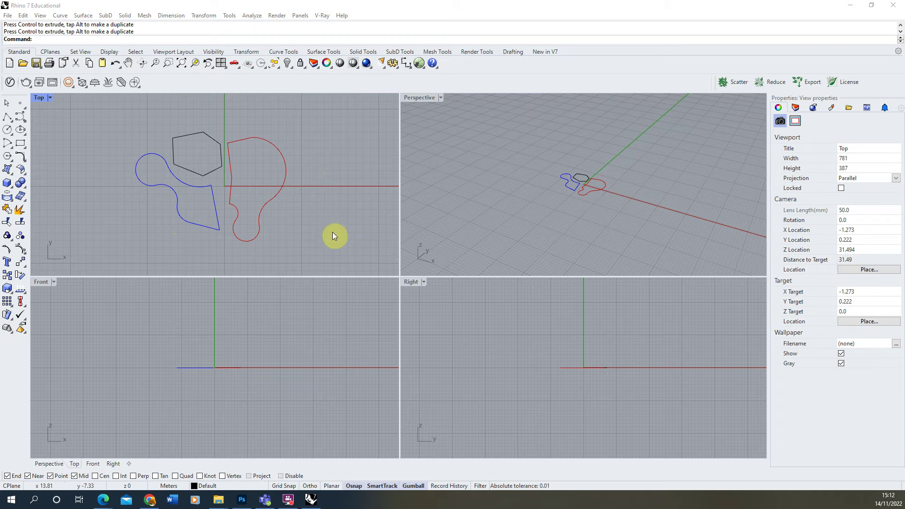
From the Solid flyout on the left toolbar, choose Extrude closed planar curve
left_click(12, 190)
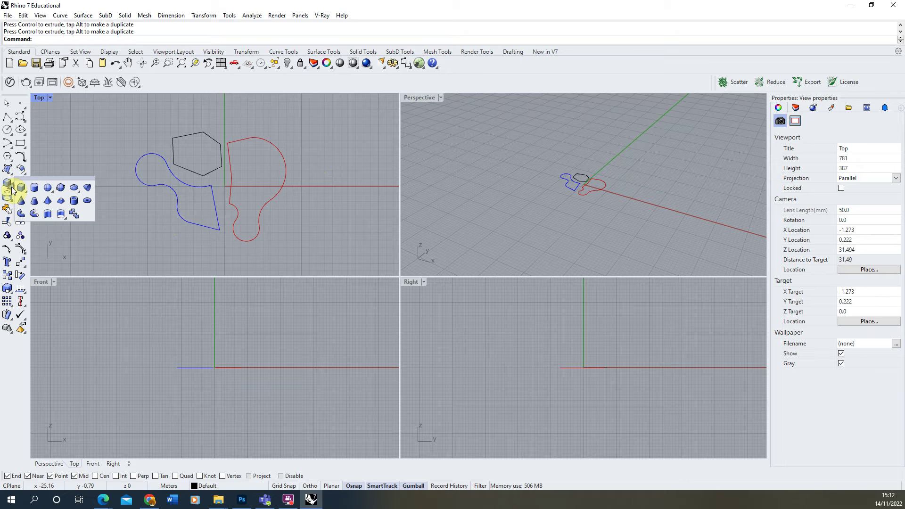
left_click(48, 216)
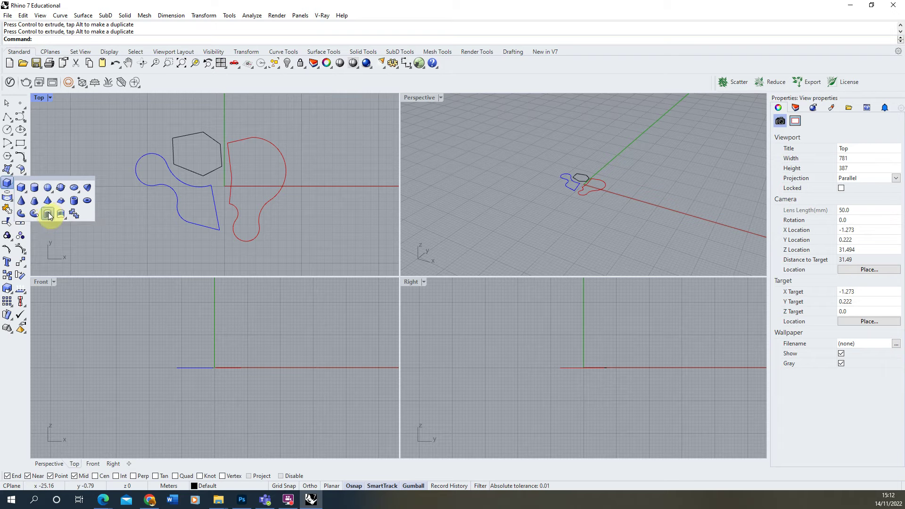
Select the blue curve and maximize the Perspective viewport
left_click(177, 197)
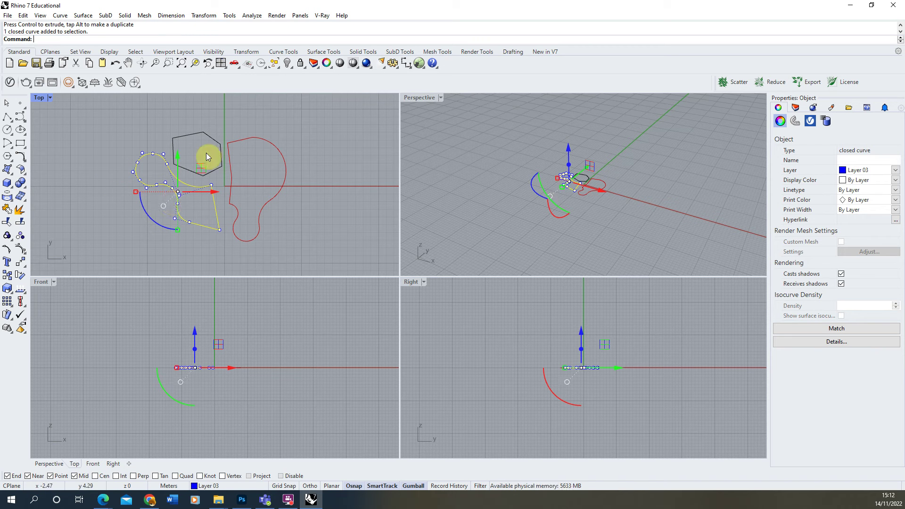
double_click(427, 98)
scroll(408, 282, "up", 5)
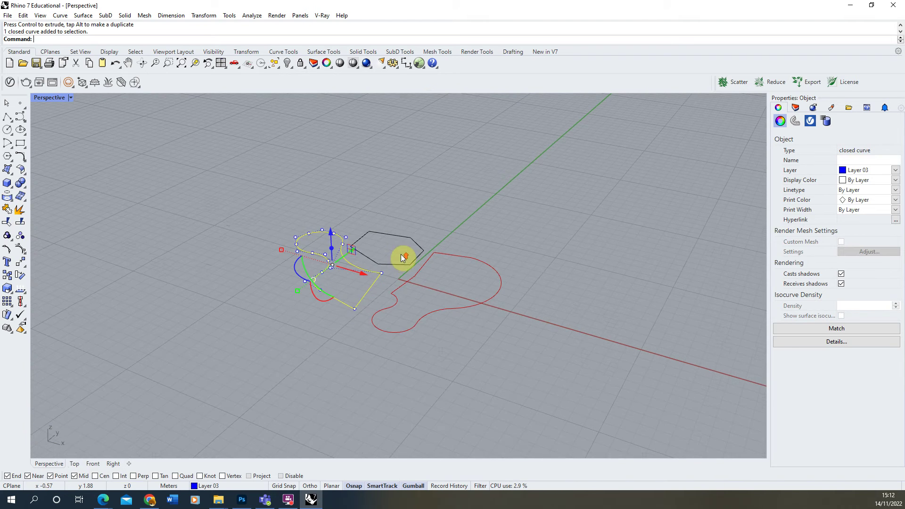
Select the hexagon outline and orbit the view to a new angle
left_click(418, 232)
right_click_drag(479, 227, 438, 231)
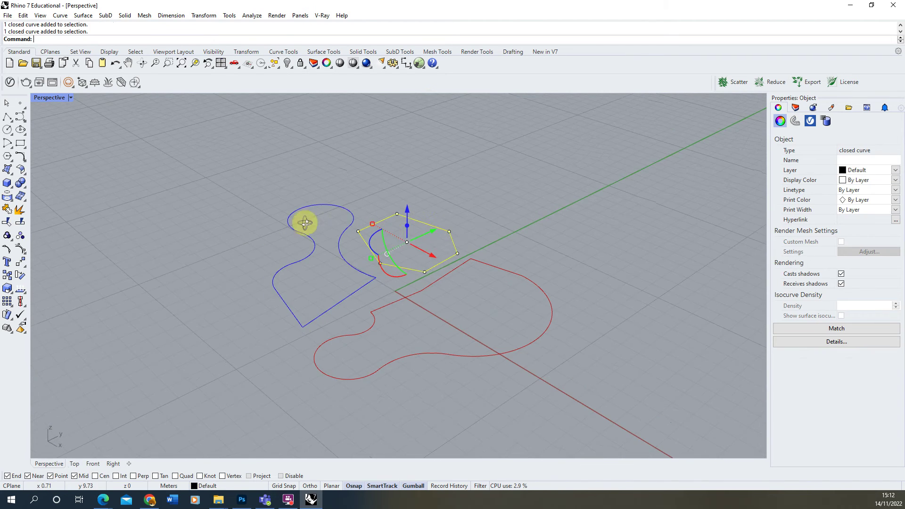
right_click_drag(305, 222, 486, 347)
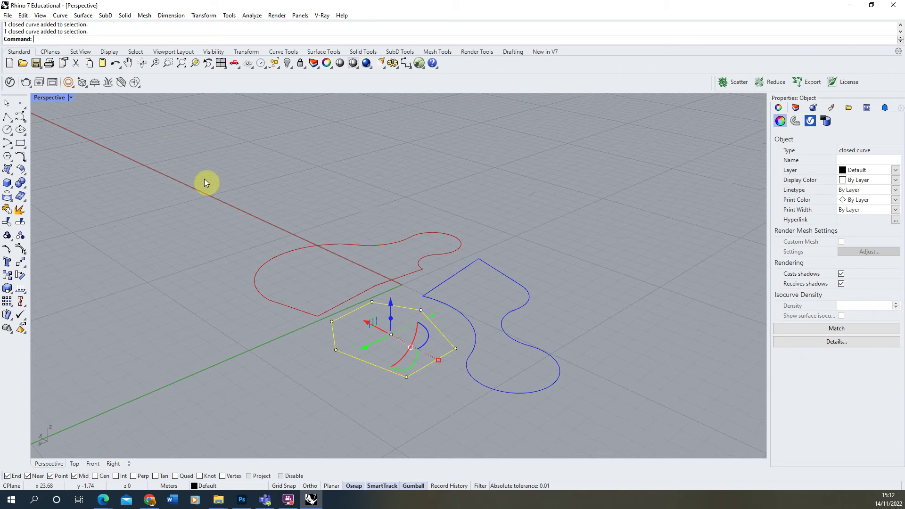
Run ExtrudeCrv on the hexagon so a prism preview rises from it
type("tractControlPolygon")
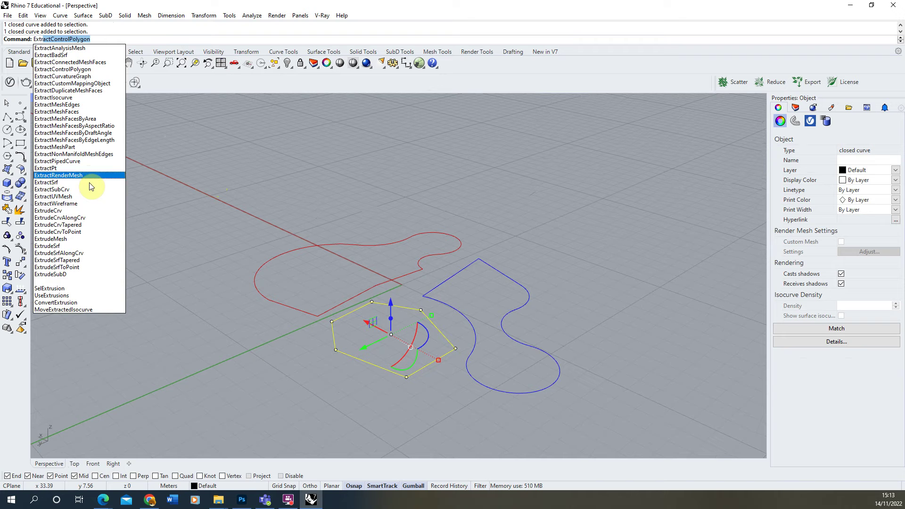
left_click(64, 213)
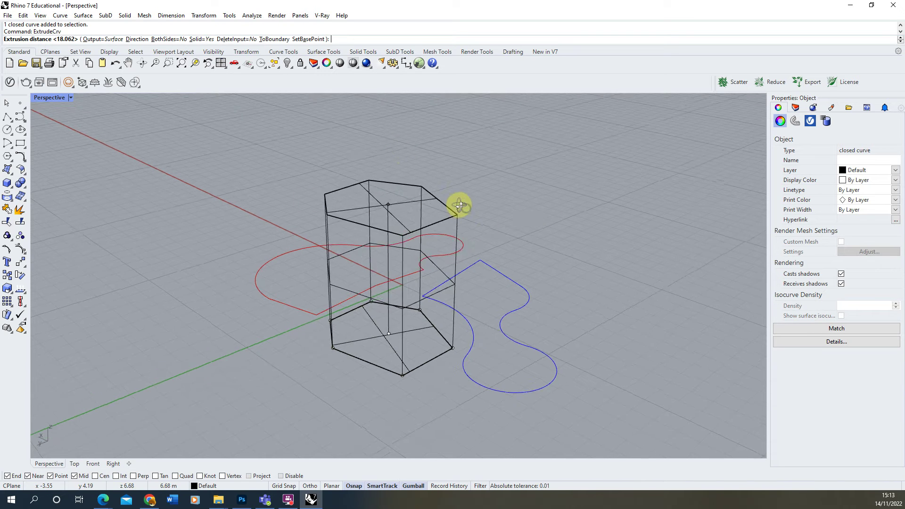
right_click_drag(460, 205, 317, 195)
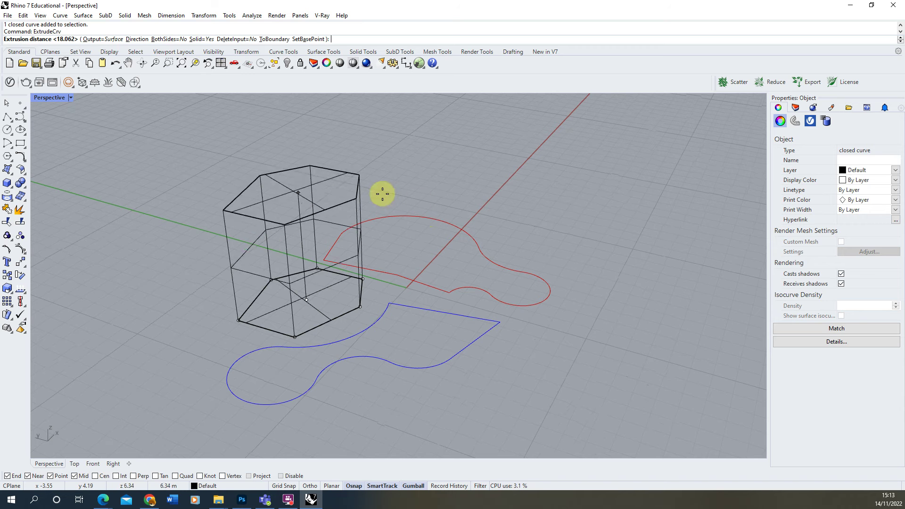
Switch the Perspective view to Ghosted, then to Shaded display around the extrusion preview
left_click(71, 97)
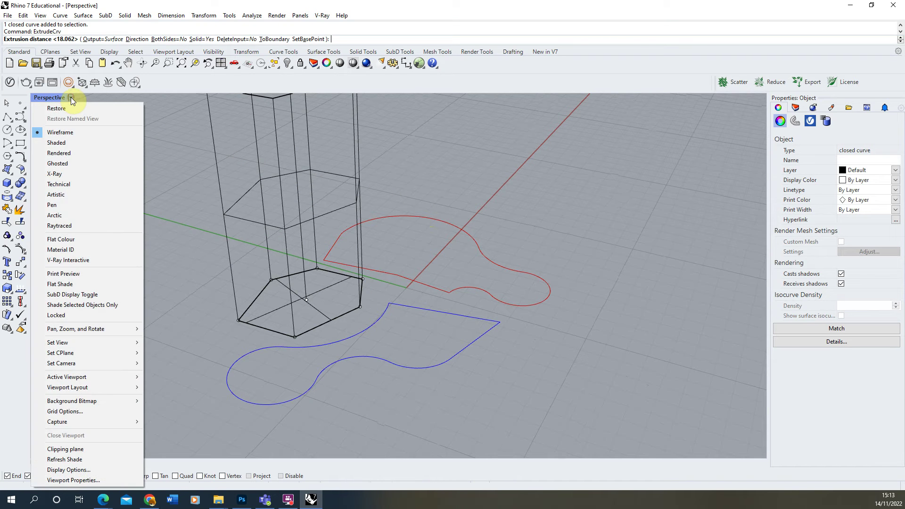
left_click(66, 164)
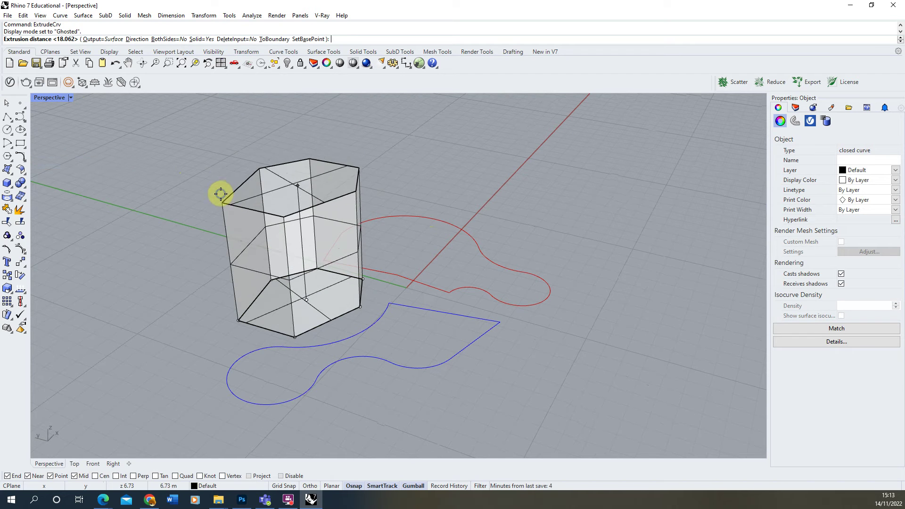
right_click_drag(218, 194, 106, 128)
left_click(71, 98)
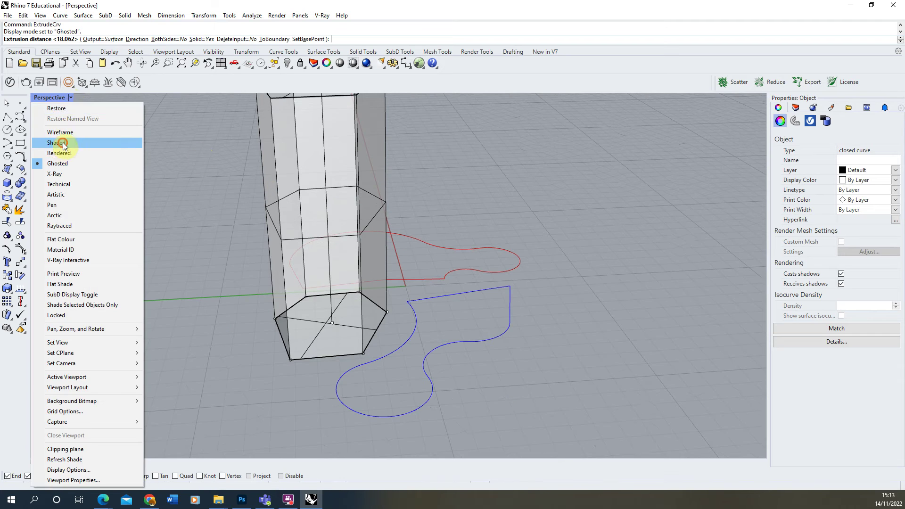
left_click(66, 141)
right_click_drag(309, 197, 255, 142)
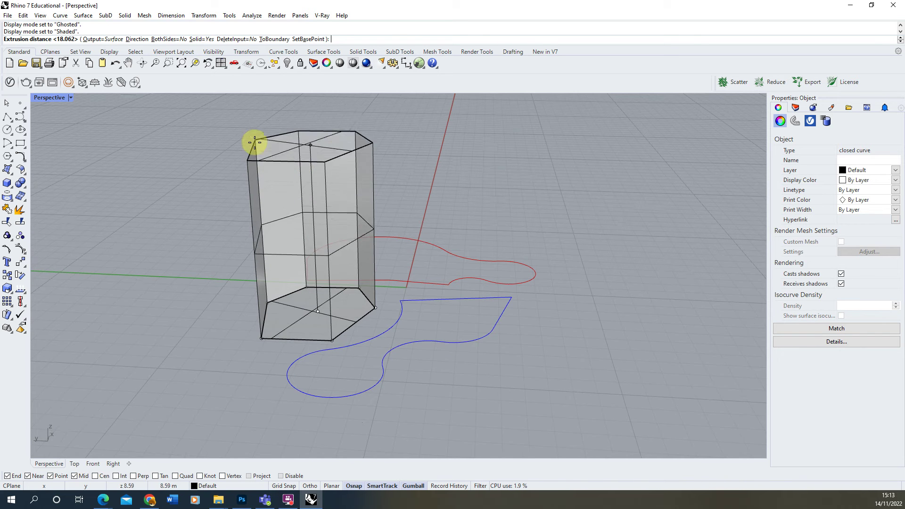
Set the extrusion to Solid=No and pick its height to create the open hexagon extrusion
left_click(205, 40)
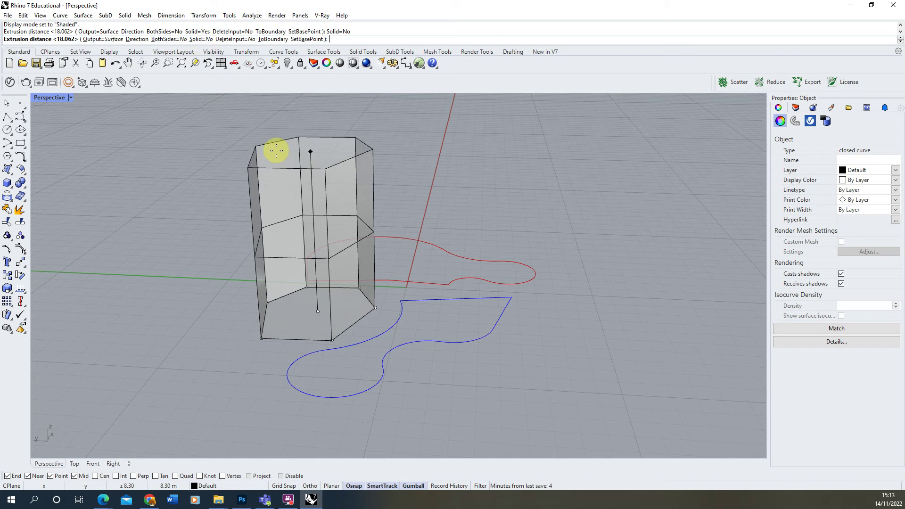
mouse_move(275, 148)
right_mouse_down()
mouse_move(289, 148)
mouse_move(283, 238)
mouse_move(275, 164)
right_mouse_up()
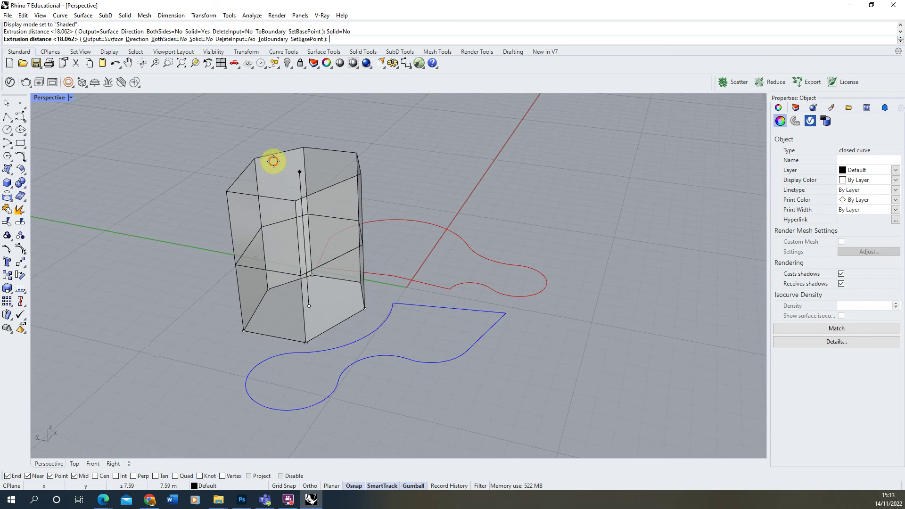
left_click(274, 161)
Select the new open hexagon extrusion and delete it
mouse_move(363, 157)
right_mouse_down()
mouse_move(398, 157)
mouse_move(323, 148)
mouse_move(313, 118)
mouse_move(347, 125)
mouse_move(347, 246)
mouse_move(325, 188)
mouse_move(317, 218)
mouse_move(313, 137)
mouse_move(347, 188)
mouse_move(418, 156)
mouse_move(383, 204)
mouse_move(332, 167)
right_mouse_up()
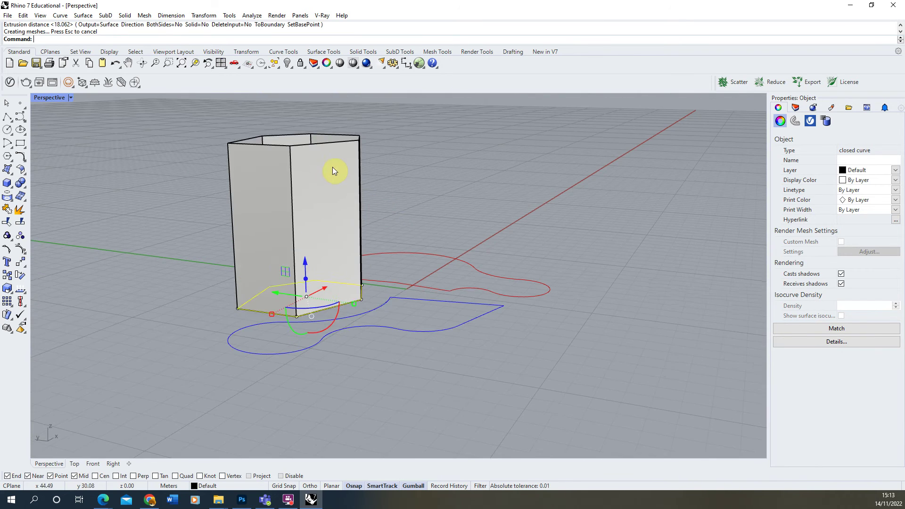
left_click(332, 167)
key("Delete")
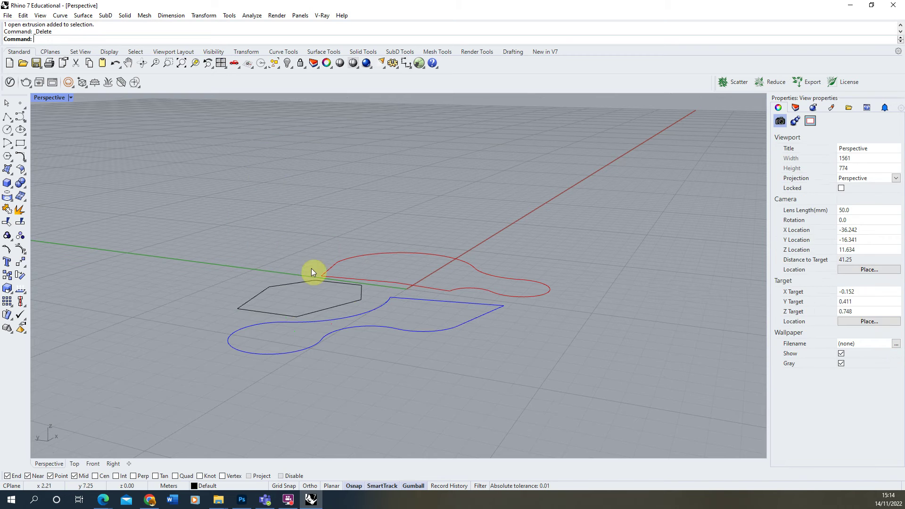
left_click(292, 286)
type("ExtrudeCrv")
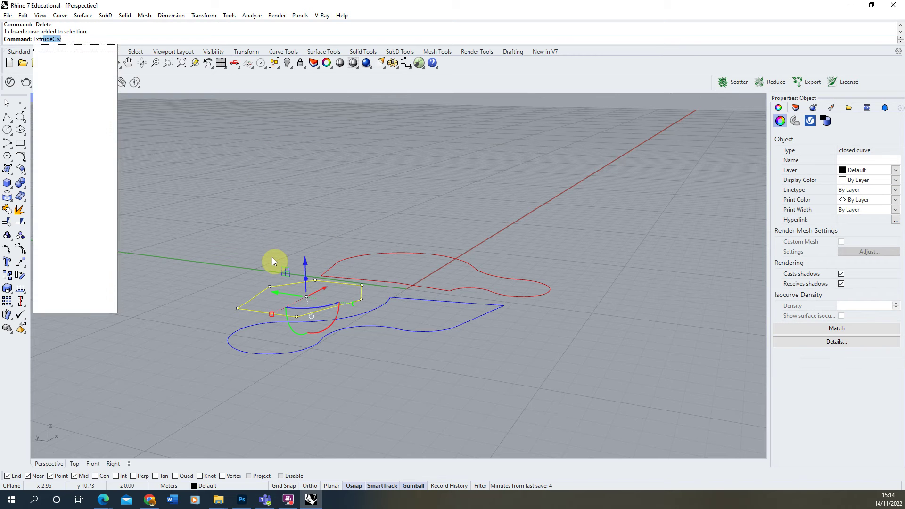
left_click(57, 210)
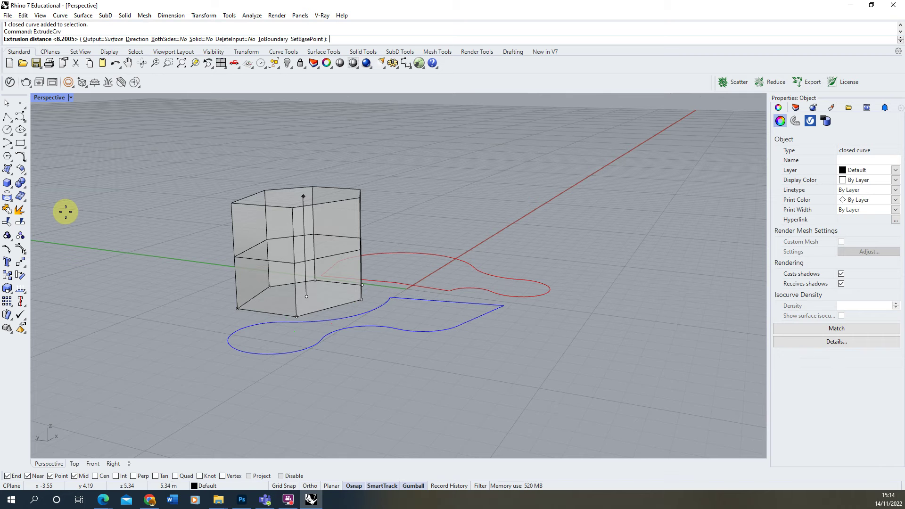
left_click(203, 40)
mouse_move(269, 120)
right_mouse_down()
mouse_move(265, 233)
mouse_move(253, 165)
mouse_move(263, 448)
mouse_move(267, 148)
mouse_move(373, 169)
mouse_move(335, 259)
mouse_move(292, 157)
mouse_move(226, 182)
mouse_move(317, 130)
mouse_move(292, 188)
right_mouse_up()
right_click(264, 155)
left_click(226, 182)
left_click(239, 182)
key("ctrl+z")
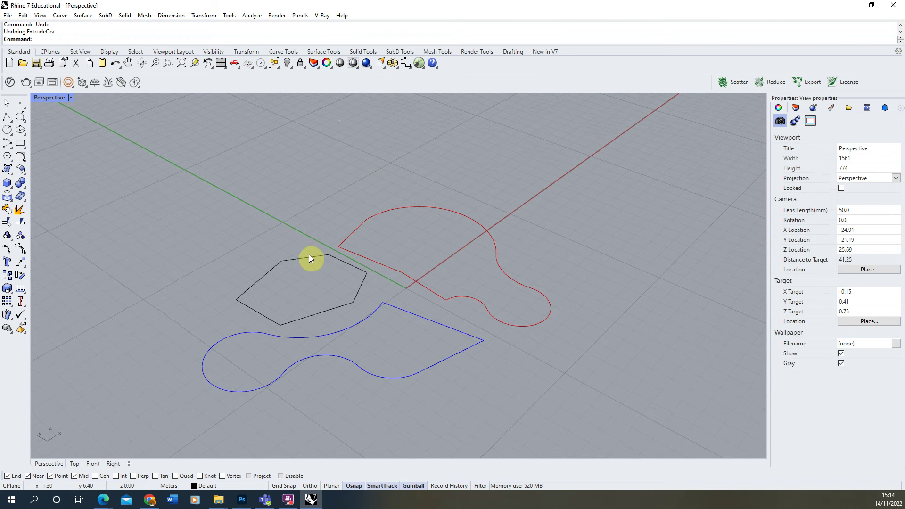
Extrude the hexagon outline with ExtrudeCrv into an open hexagonal prism at a picked height
left_click(310, 256)
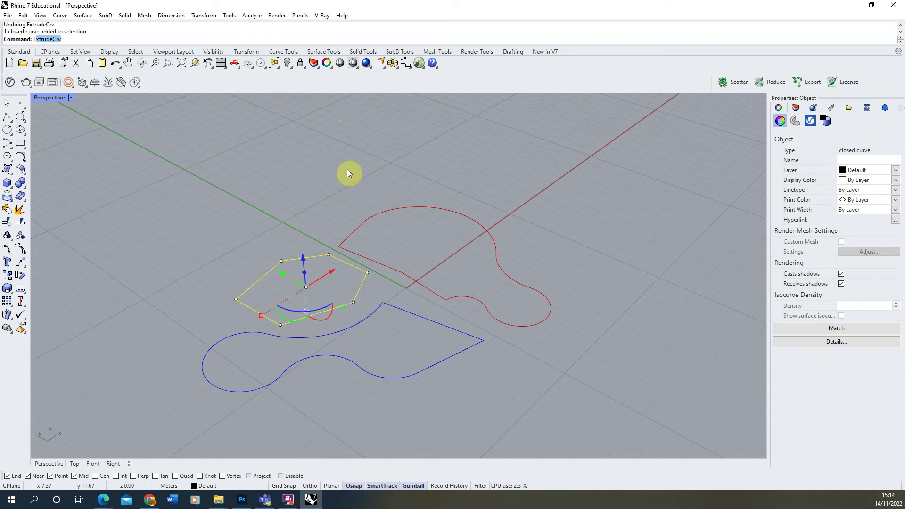
type("Ext")
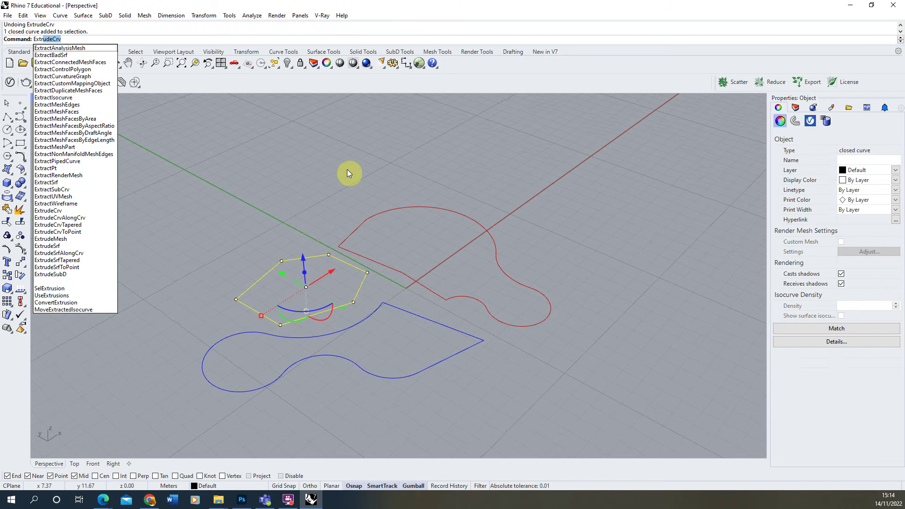
left_click(74, 212)
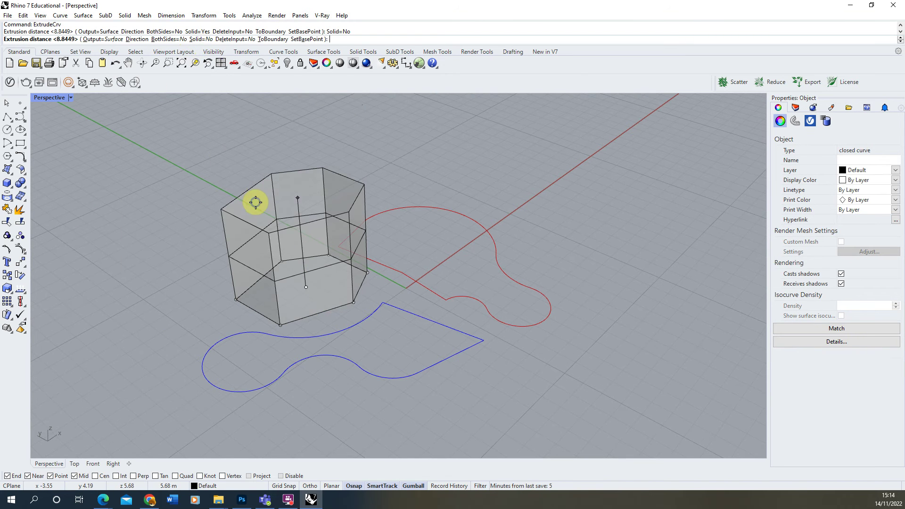
left_click(259, 166)
Orbit around the new prism and select the open hexagonal extrusion
right_click_drag(262, 148, 398, 121)
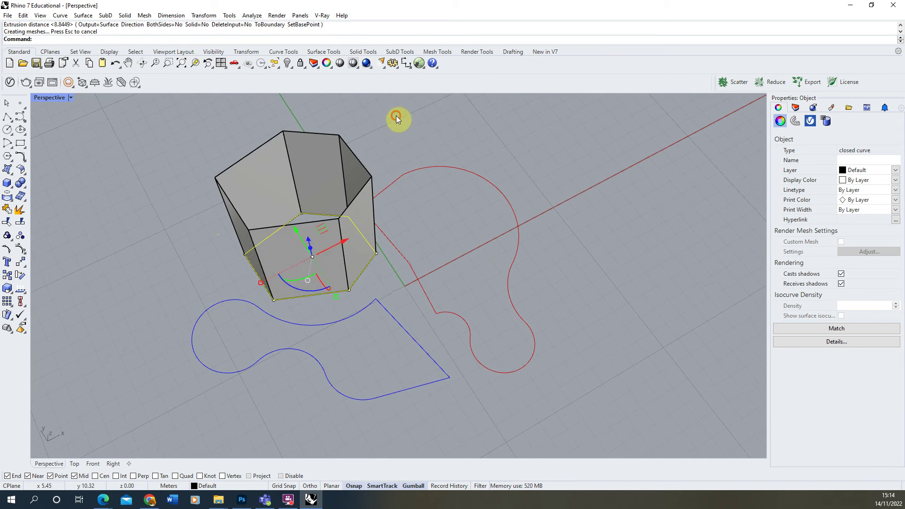
left_click(370, 281)
right_click_drag(370, 281, 183, 156)
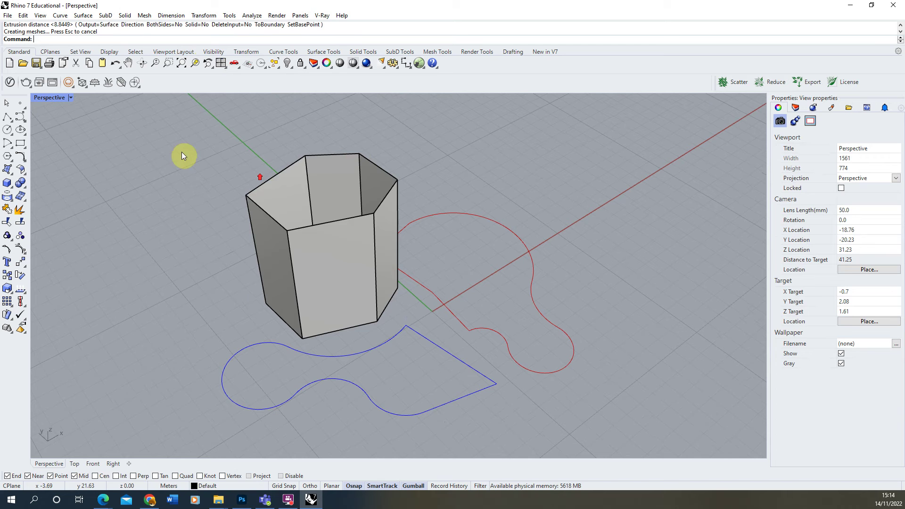
left_click(315, 182)
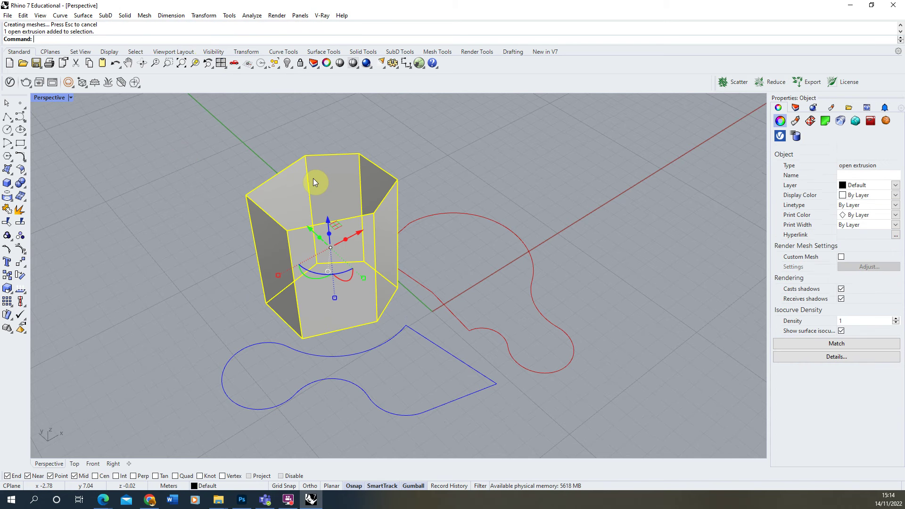
Run Cap on the hexagonal extrusion to close its top and bottom into a solid
key("Down")
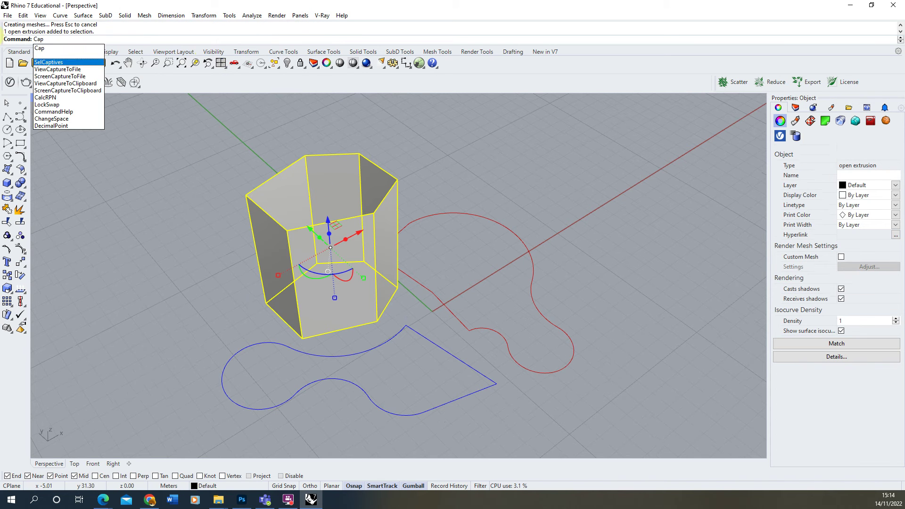
left_click(53, 48)
left_click(222, 162)
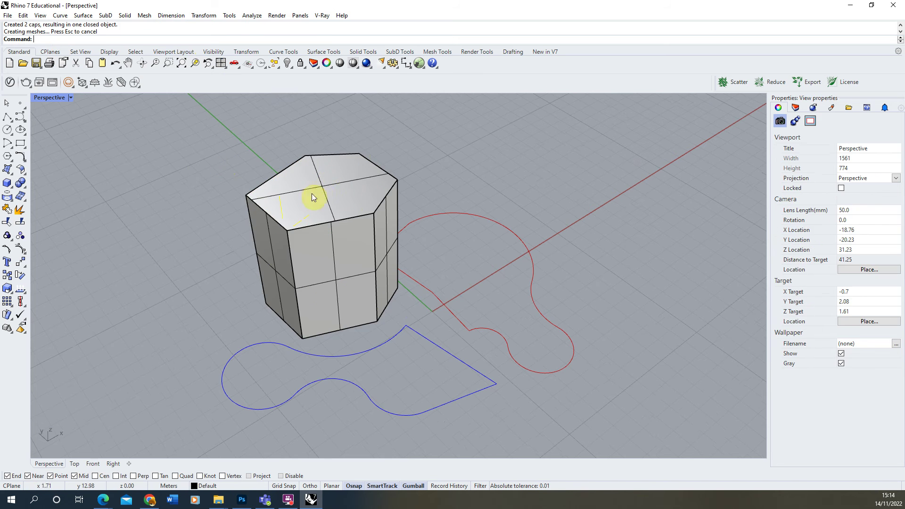
left_click(326, 188)
right_click_drag(327, 189, 330, 338)
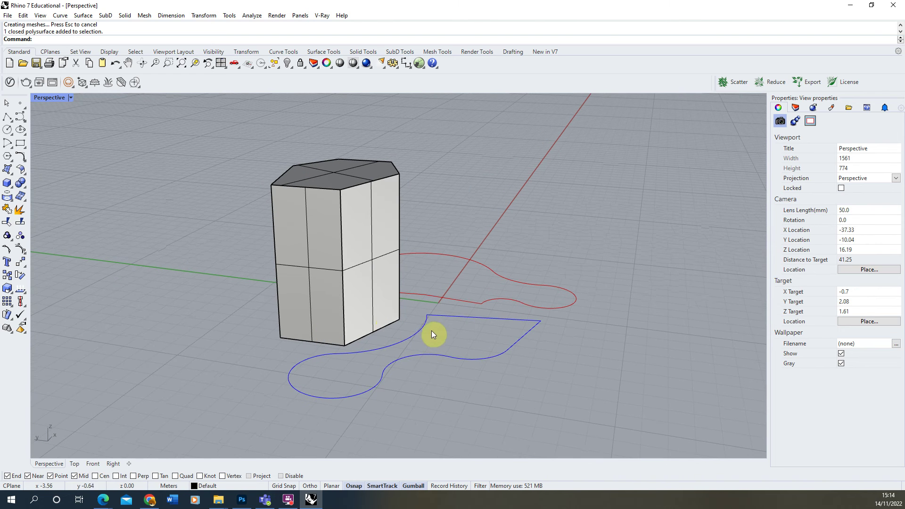
Start a Solid=Yes extrusion of the blue curve and show the layer list
left_click(424, 328)
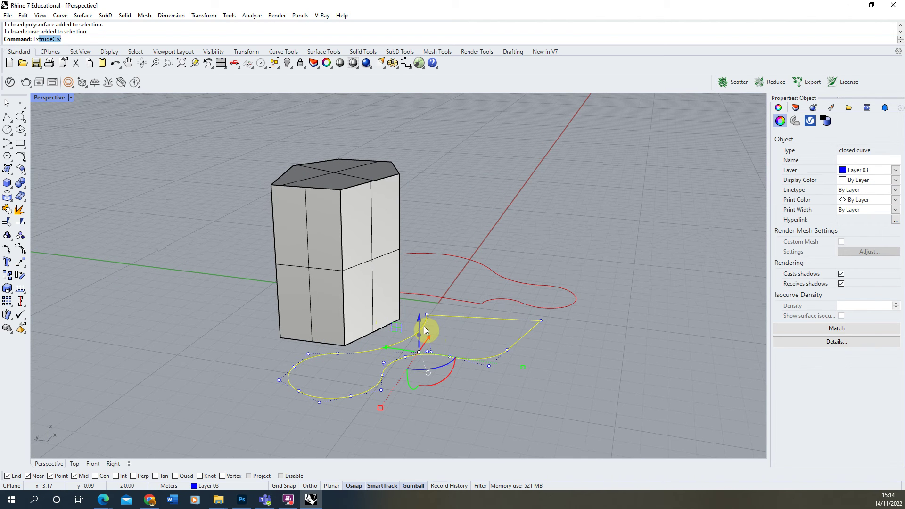
key("Return")
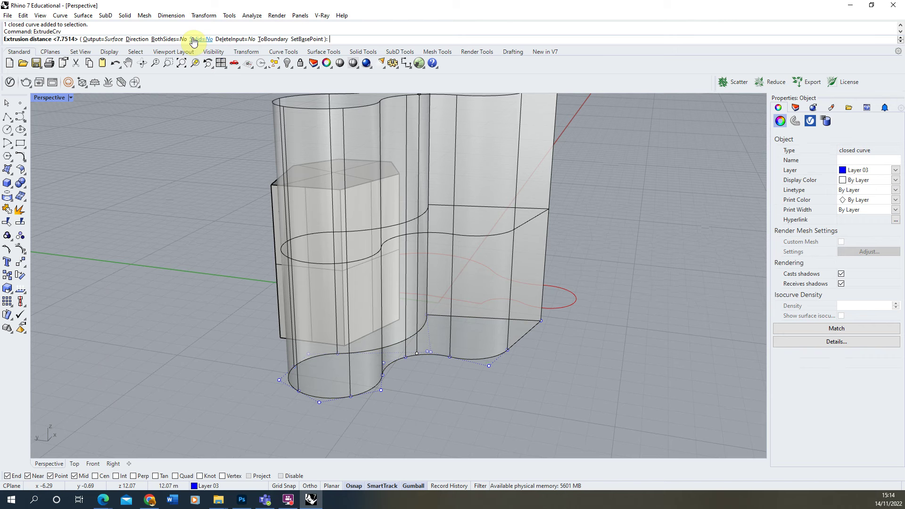
left_click(202, 40)
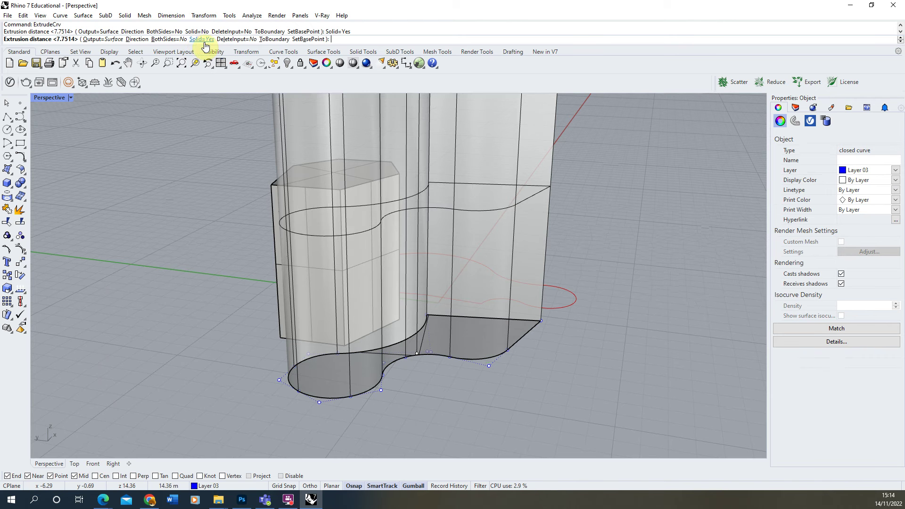
scroll(265, 183, "down", 5)
right_click_drag(264, 184, 312, 208)
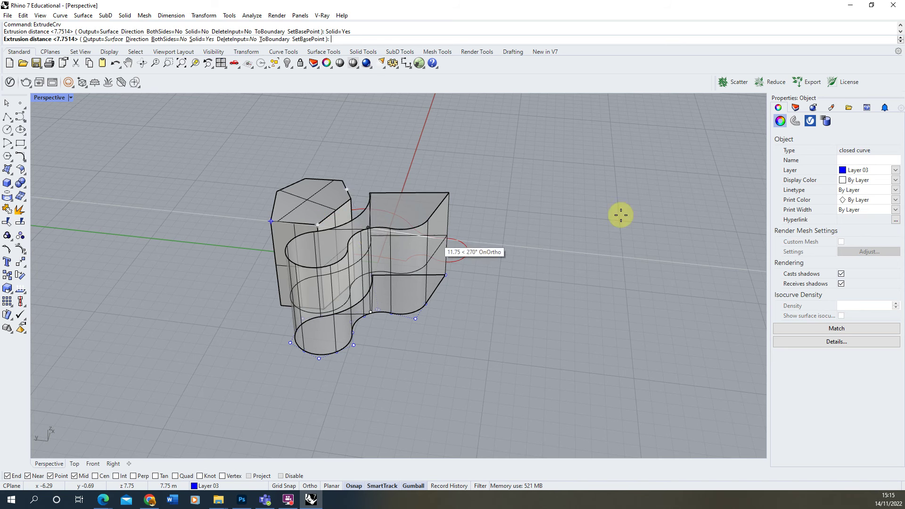
left_click(794, 108)
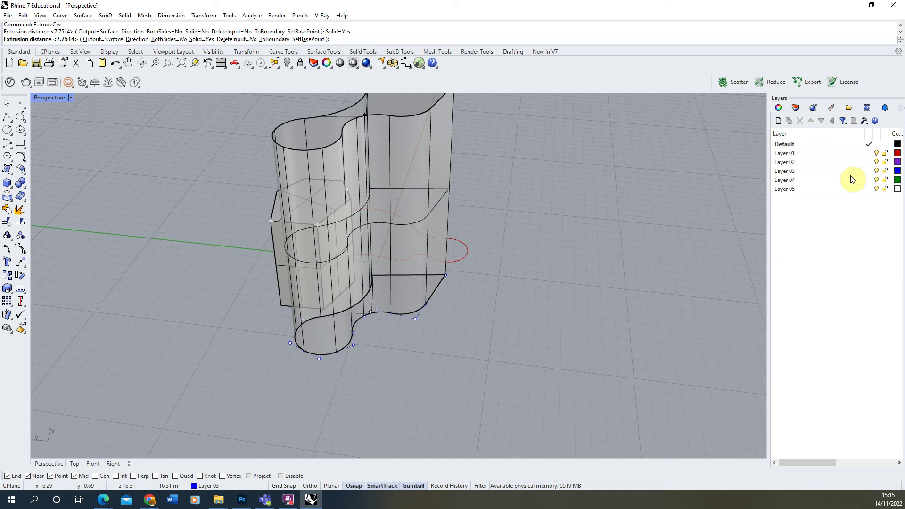
Make Layer 03 current and finish the blue solid at the prism's top height
double_click(823, 176)
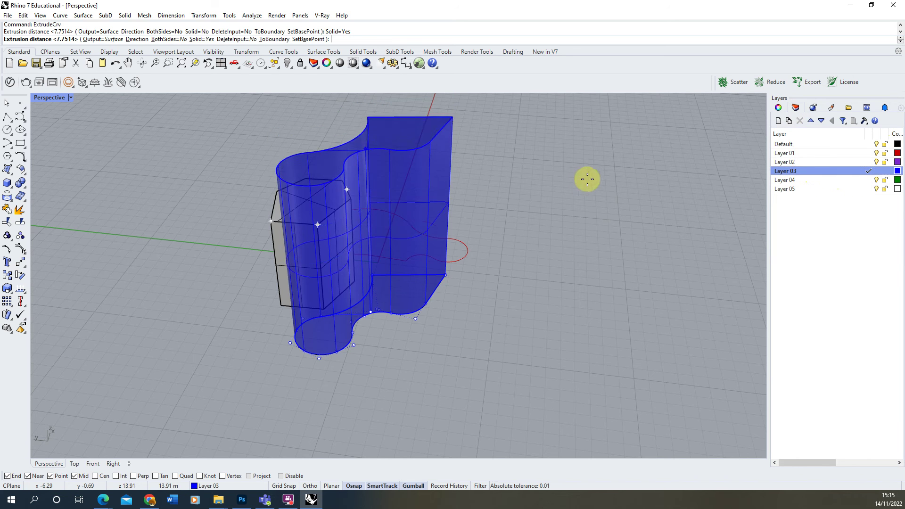
right_click_drag(316, 227, 460, 198)
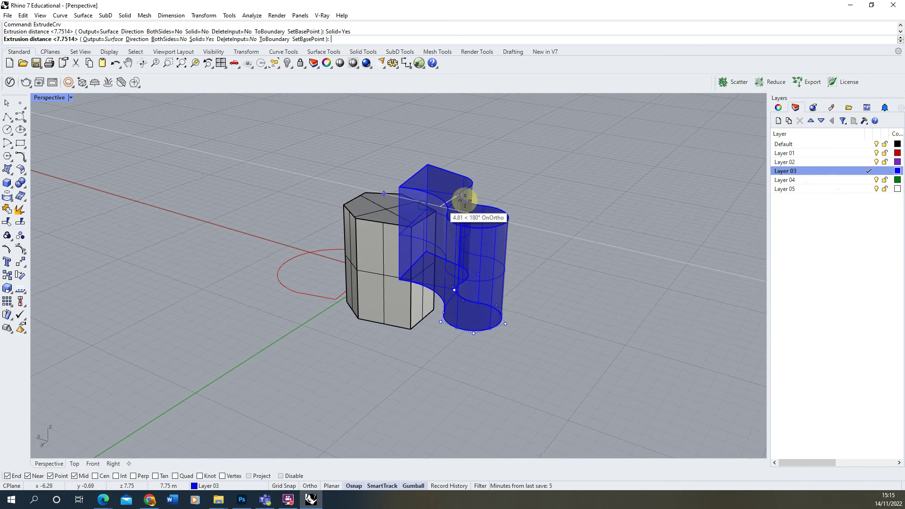
left_click(434, 209)
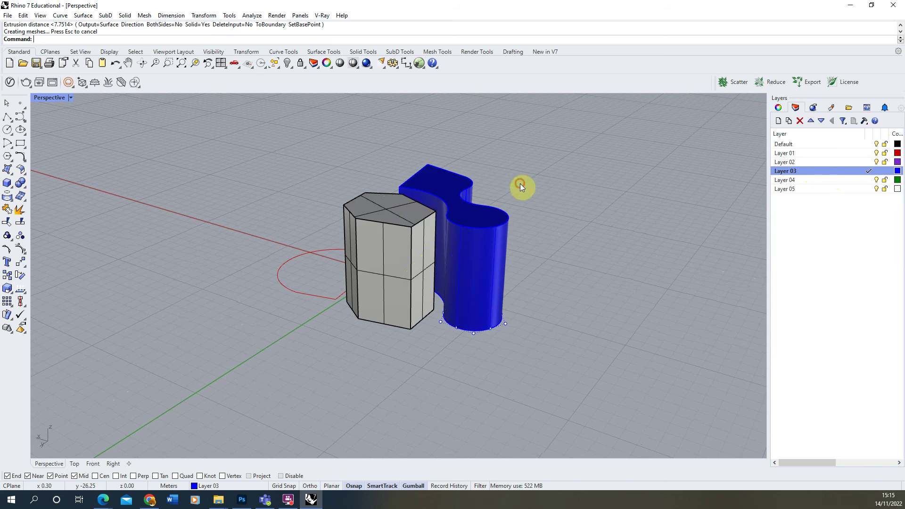
Bring the red curve into view and select it
right_click_drag(519, 183, 410, 186)
right_click_drag(271, 144, 252, 207)
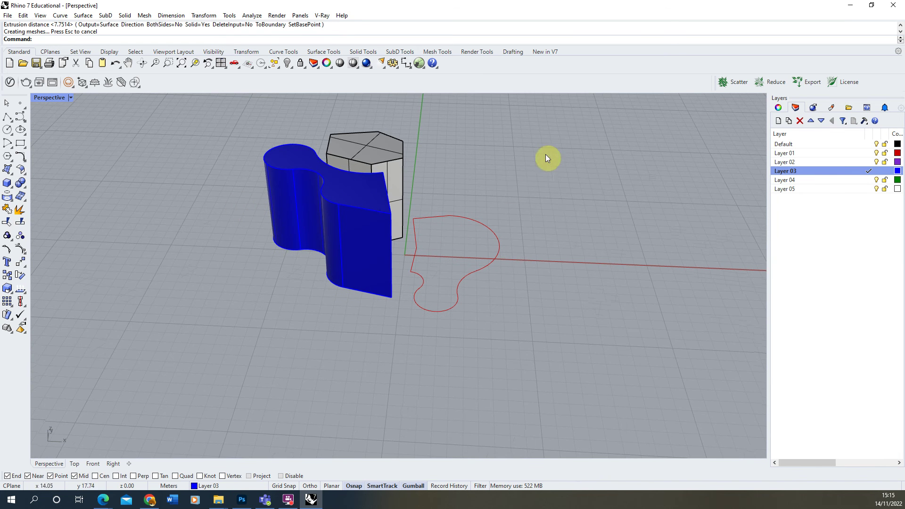
left_click(432, 216)
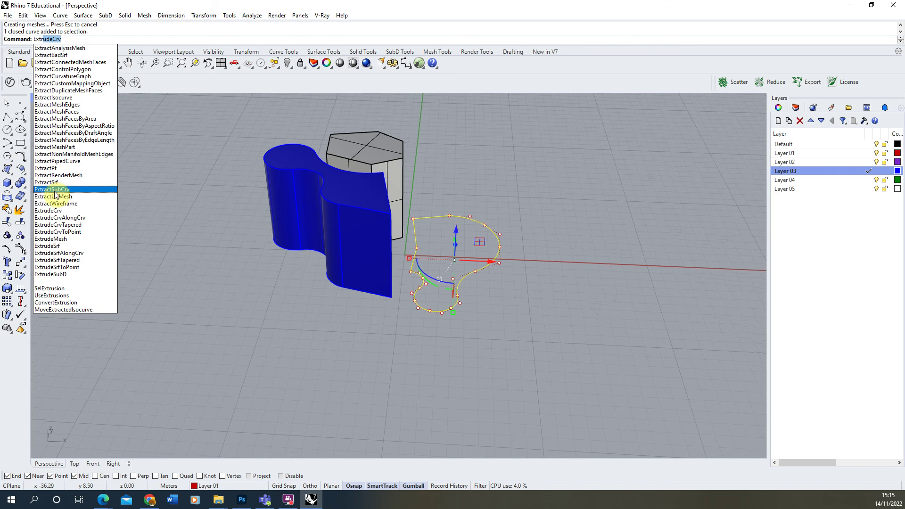
Start extruding the red curve and make Layer 01 the current layer
left_click(57, 211)
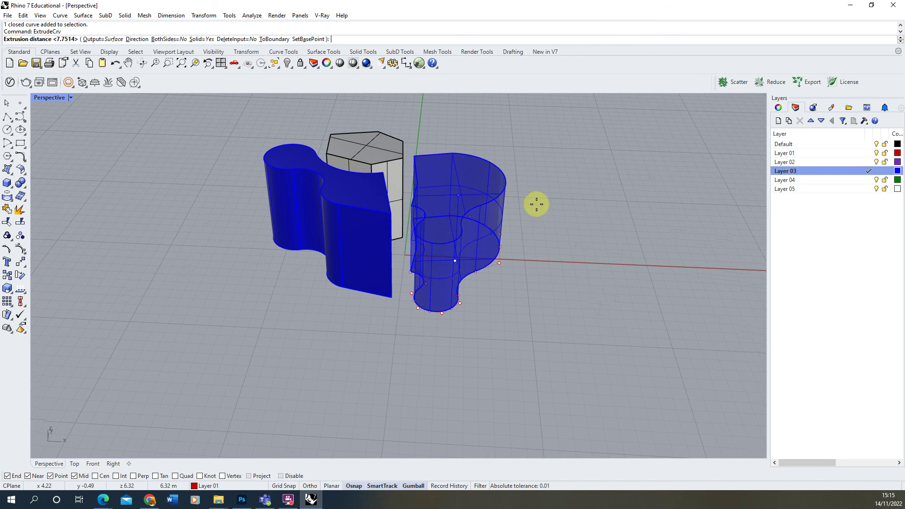
left_click(868, 153)
right_click_drag(547, 193, 469, 163)
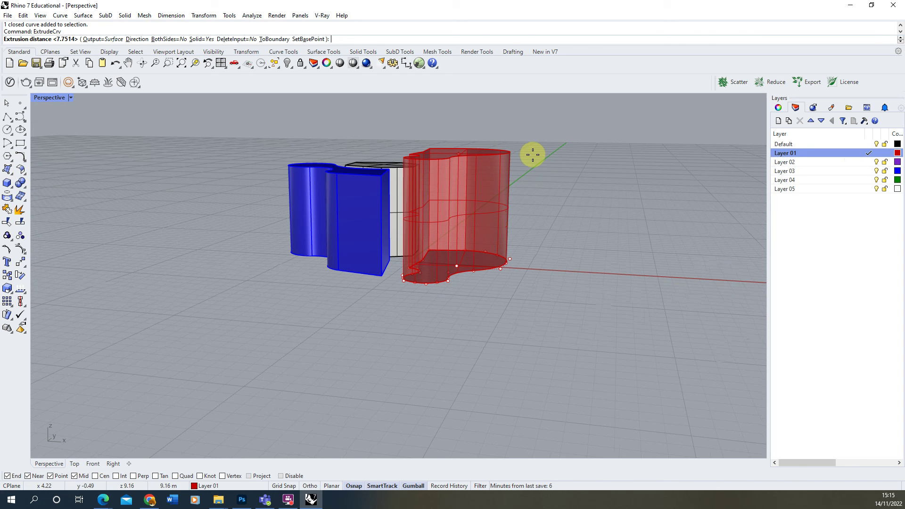
Extrude the red curve to a height of 15, then undo it
type("10")
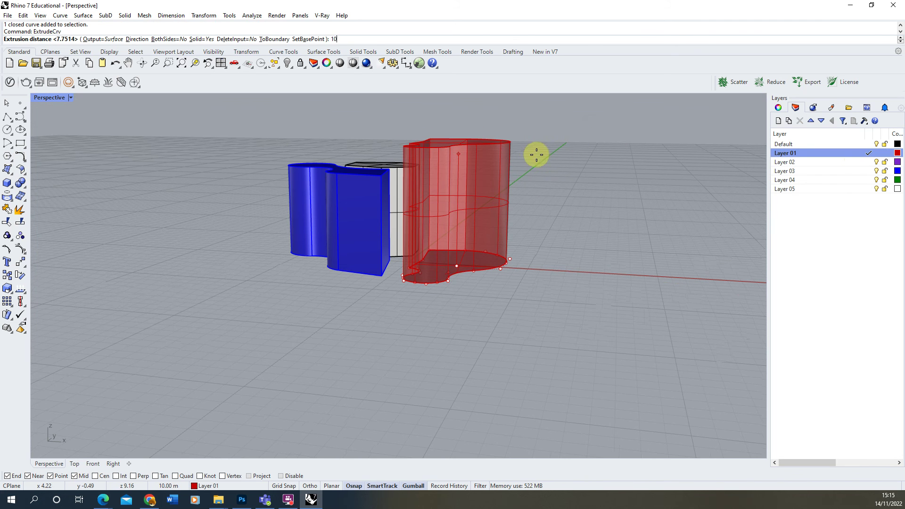
key("BackSpace")
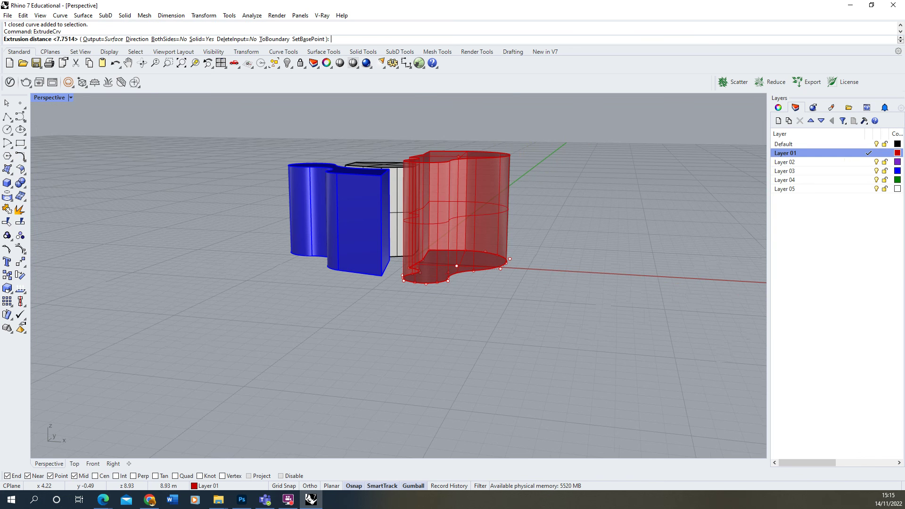
type("15")
key("Return")
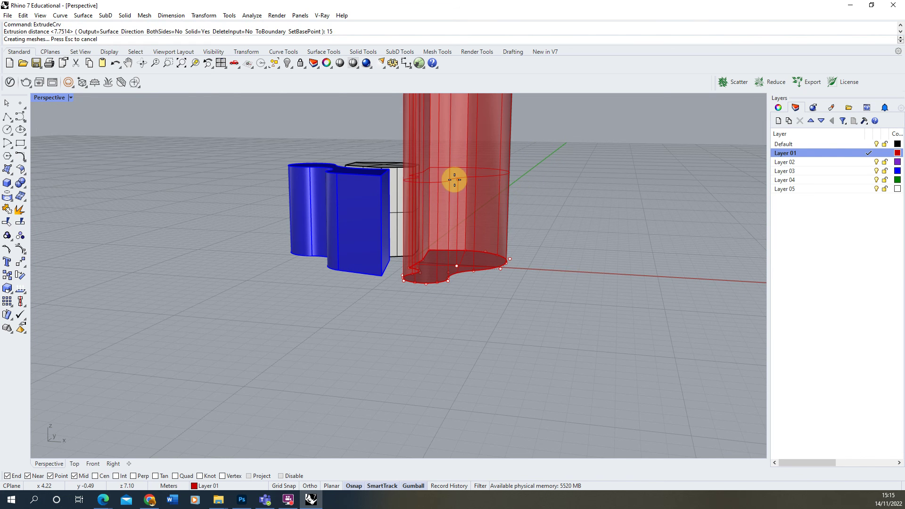
key("ctrl+z")
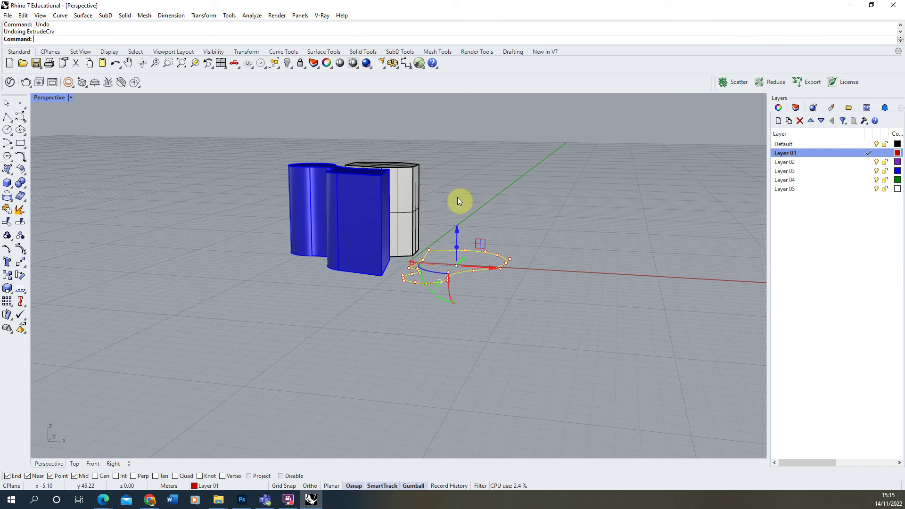
Extrude the red curve with ExtrudeCrv, snapping its height to the blue solid's top
type("ExtrudeCrv")
key("Return")
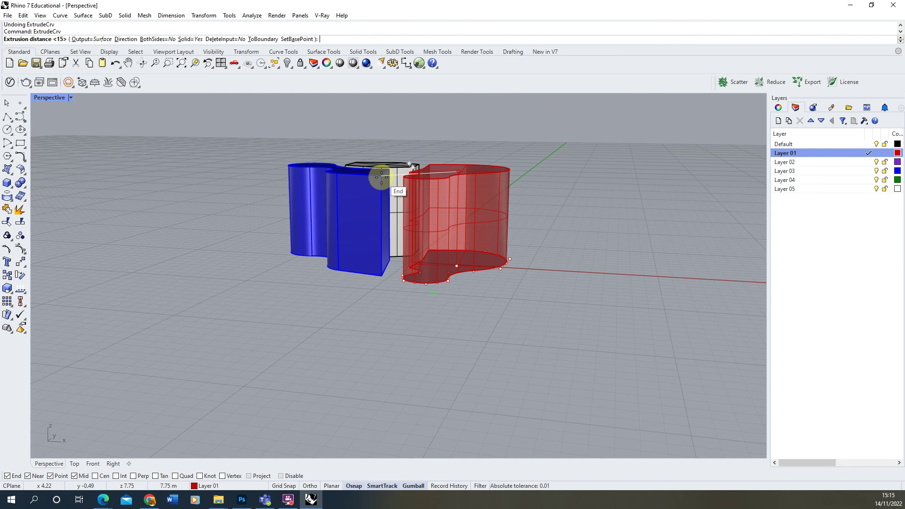
right_click_drag(383, 178, 414, 194)
mouse_move(405, 236)
right_mouse_down()
mouse_move(416, 196)
mouse_move(411, 220)
right_mouse_up()
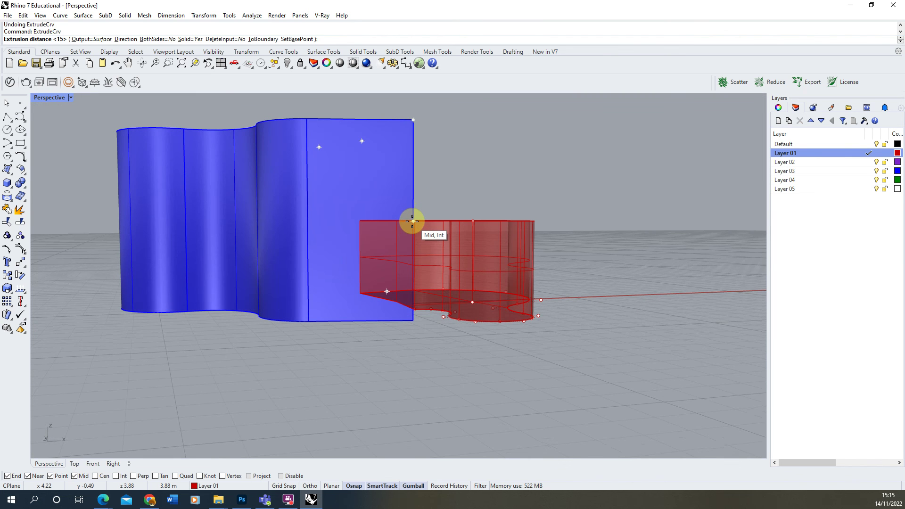
left_click(416, 121)
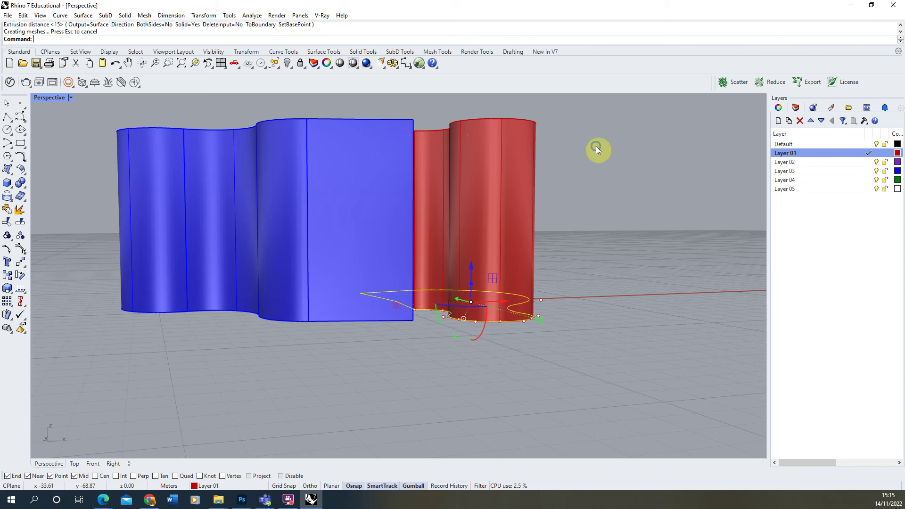
Deselect the red base curve and orbit to review both extrusions flanking the prism
right_click_drag(596, 147, 517, 226)
scroll(517, 225, "down", 5)
left_click(475, 285)
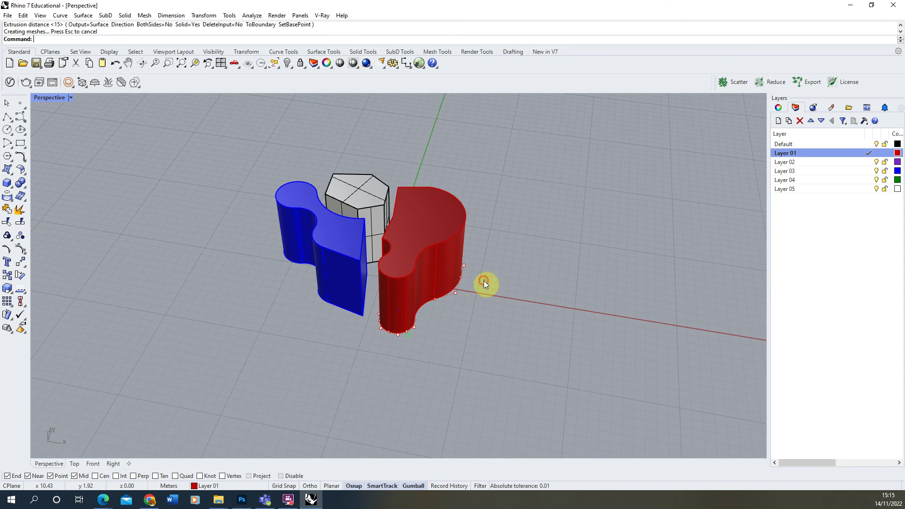
left_click_drag(483, 281, 517, 245)
right_click_drag(551, 245, 407, 307)
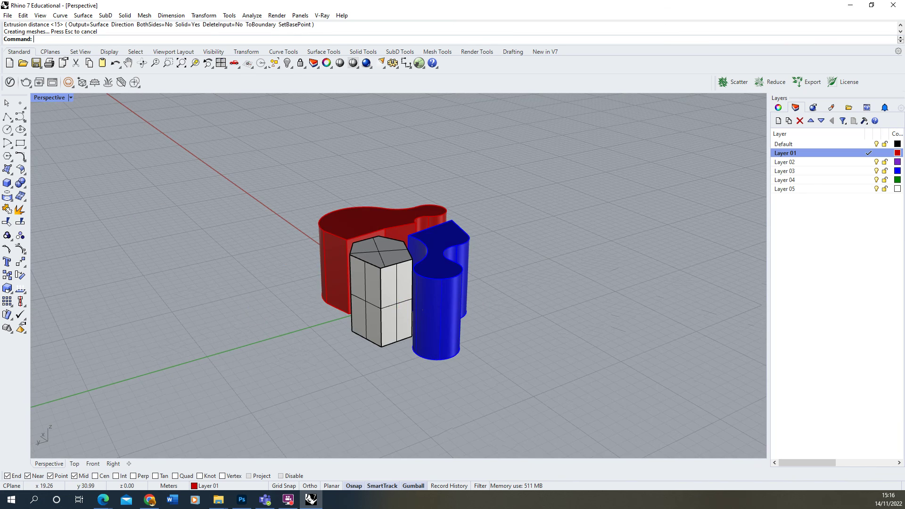